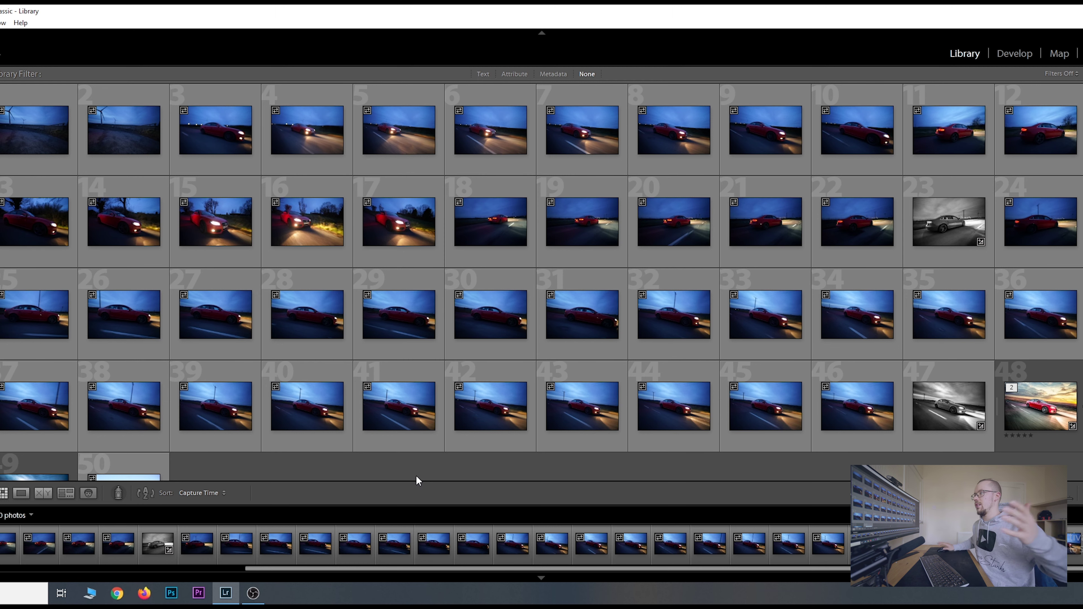
Show photo 3 in Loupe view and step forward through the rolling shots to rear-view RSP06550
double_click(212, 136)
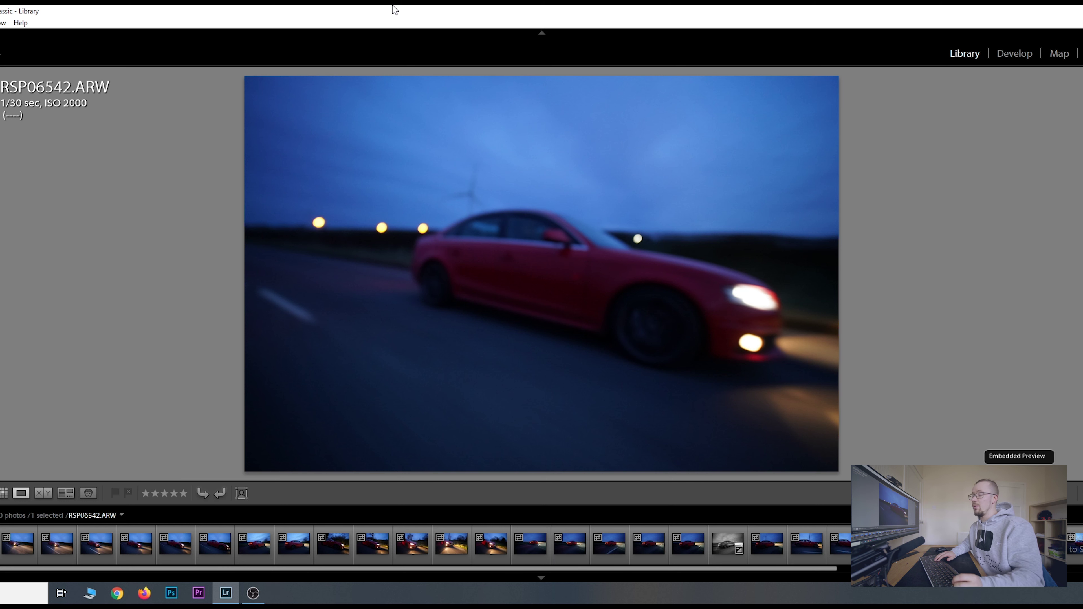
key("Right")
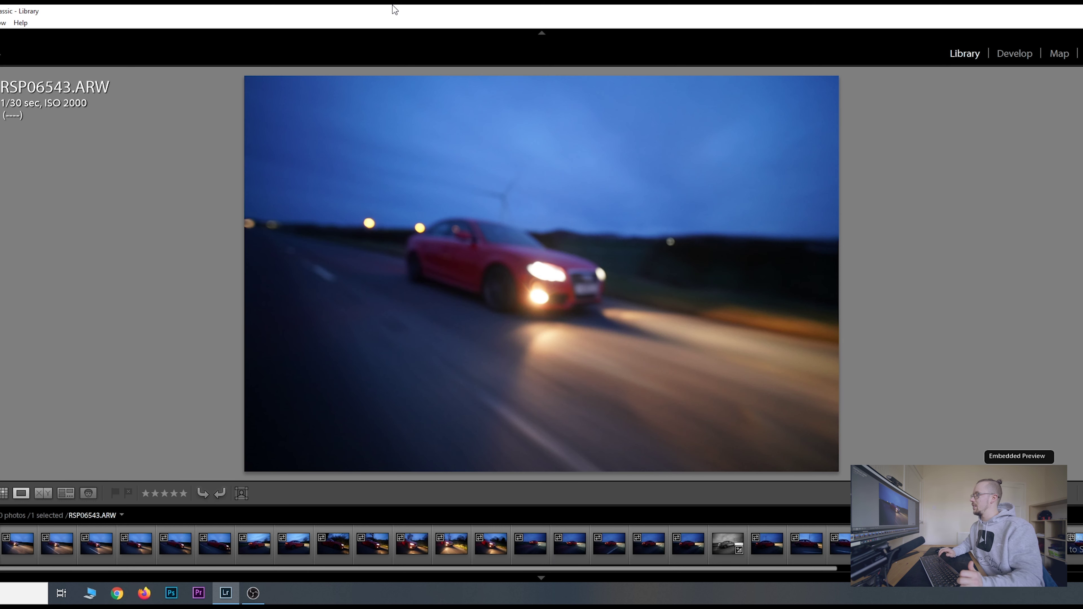
key("Right")
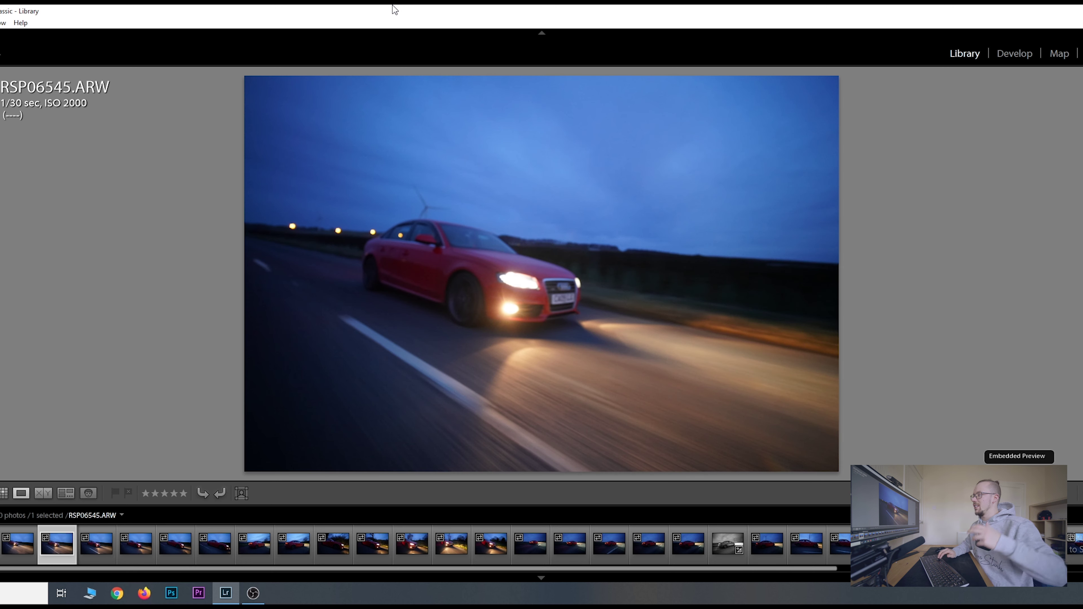
key("Right")
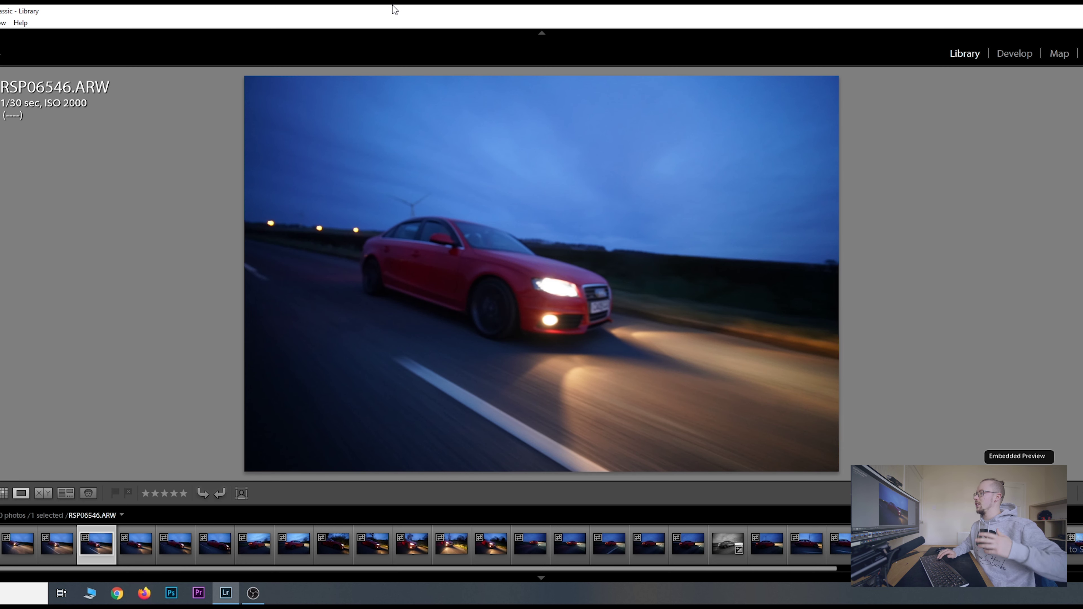
key("Right")
key("Right")
key("Right")
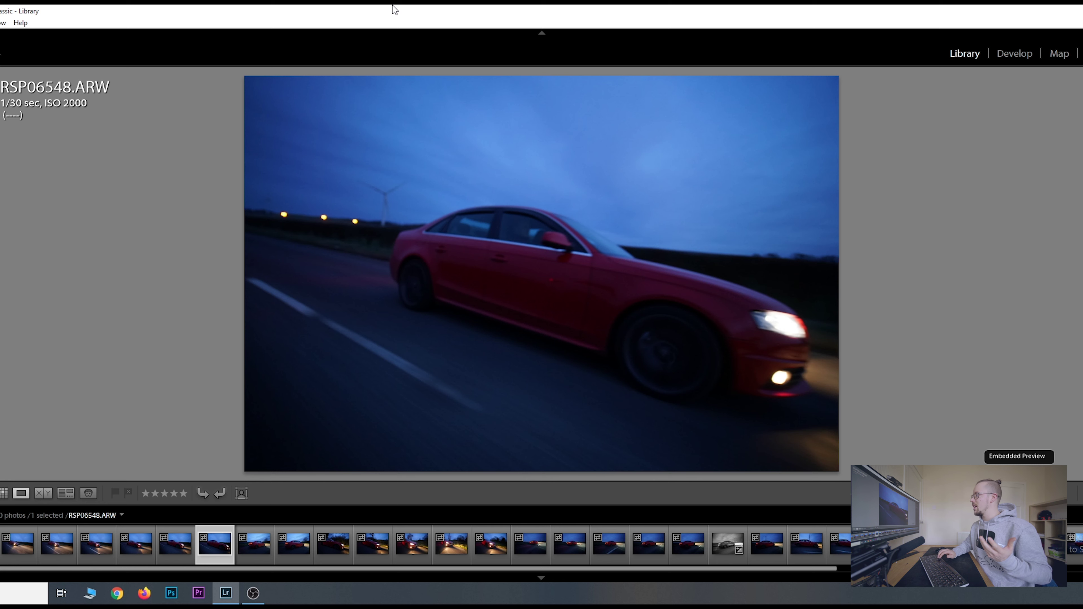
key("Right")
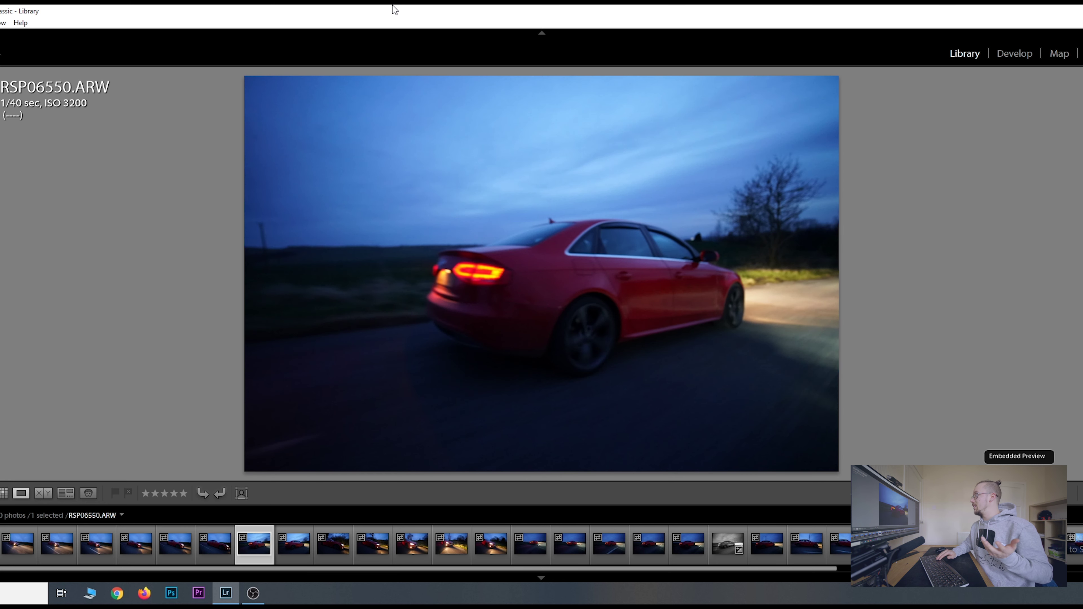
key("Right")
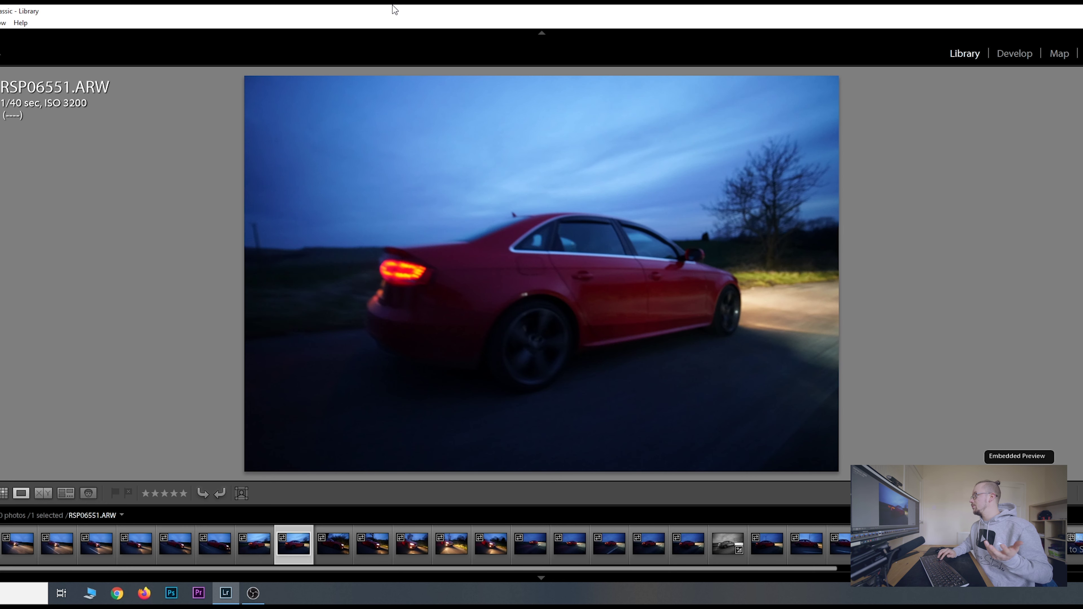
Compare against RSP06547, then advance via RSP06551 and RSP06552 to RSP06554, checking it zoomed in
key("Left")
key("Left")
key("Left")
key("Left")
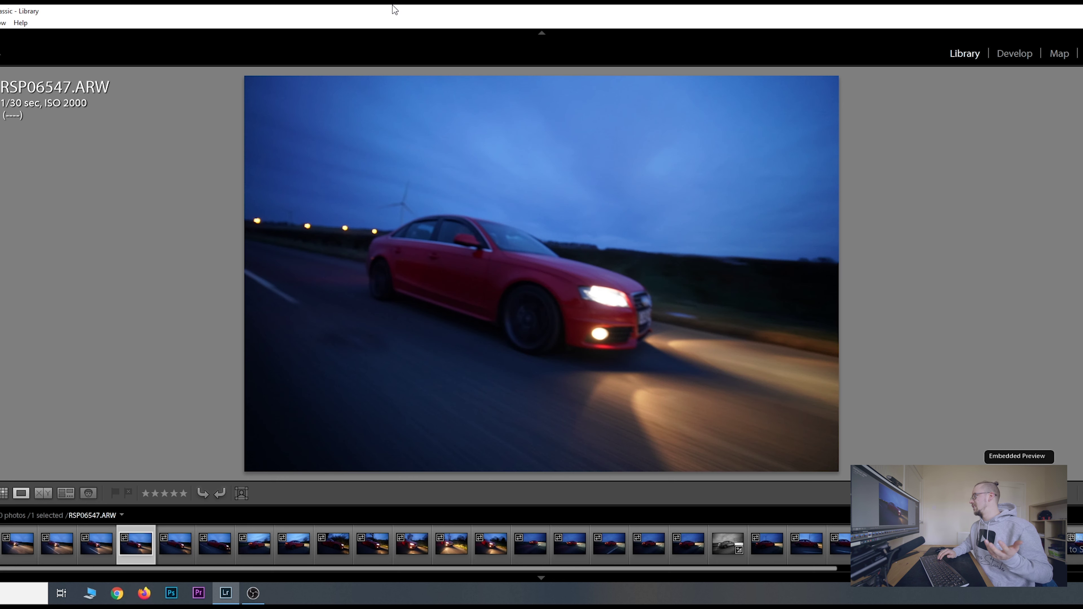
key("Right")
key("Right")
key("Right")
key("Right")
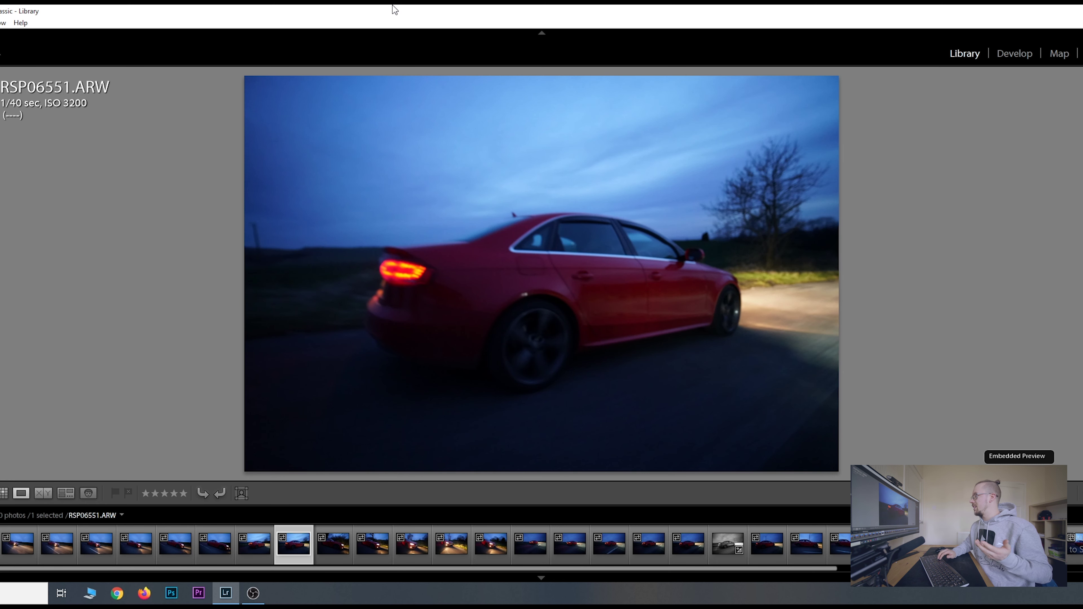
key("Right")
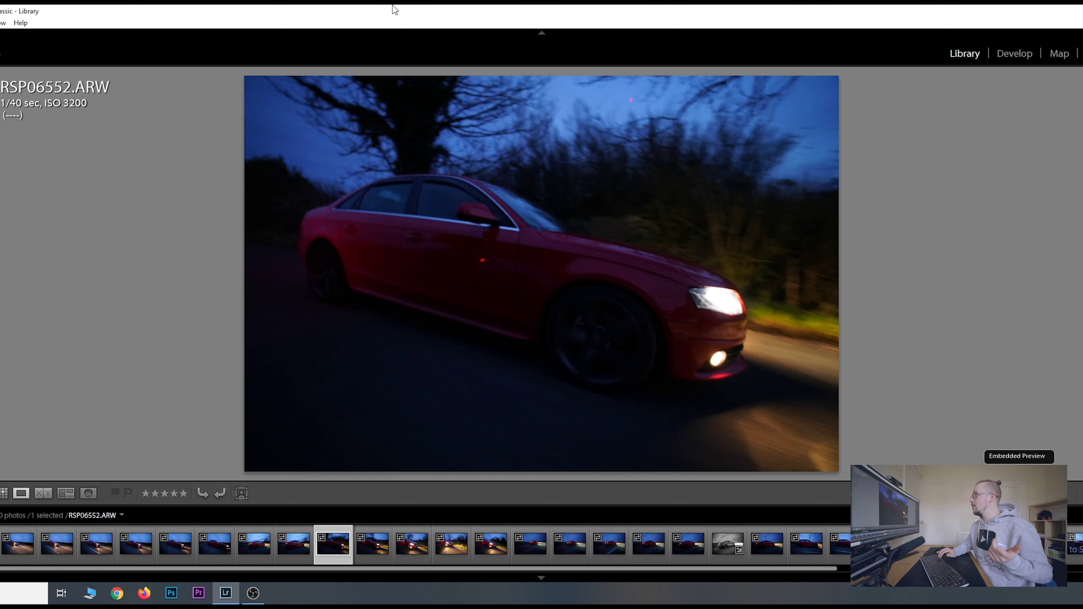
key("Right")
key("Right")
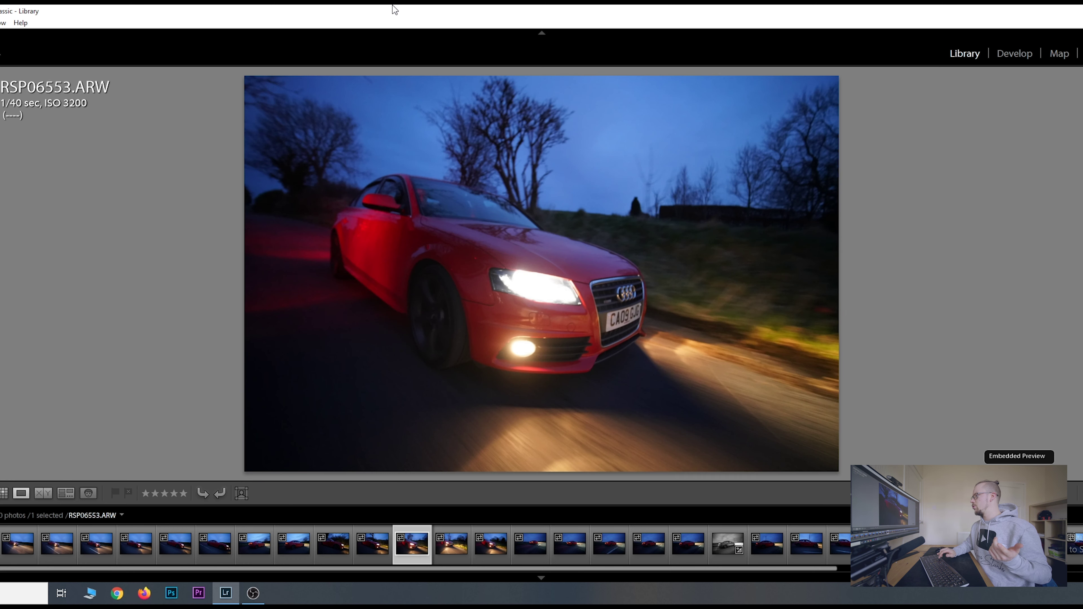
left_click(533, 316)
left_click(499, 240)
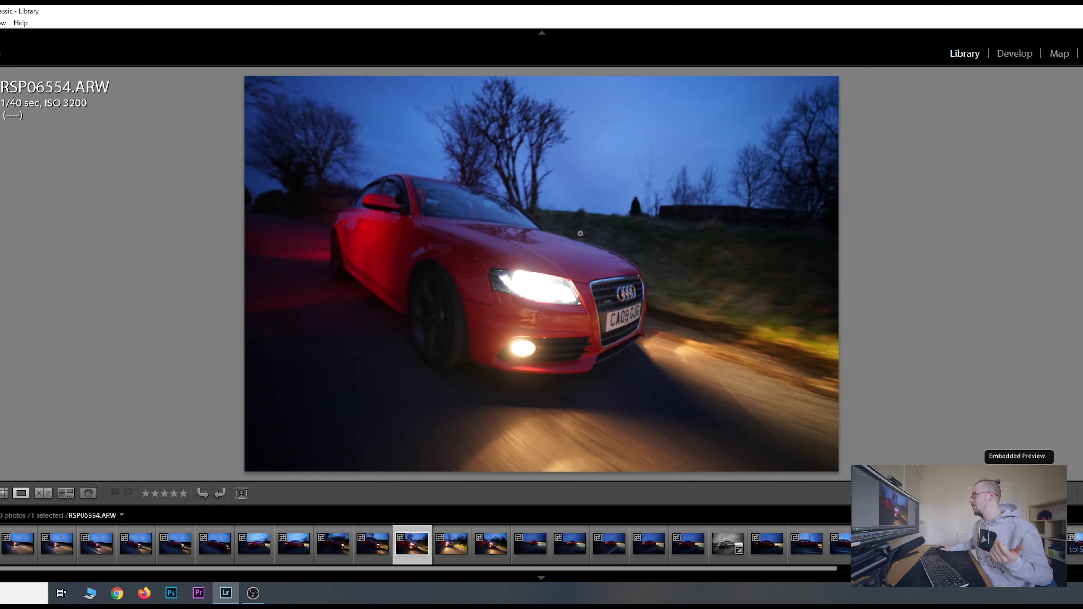
Take RSP06554 into the Develop module and step ahead through RSP06557 to RSP06560
left_click(1014, 53)
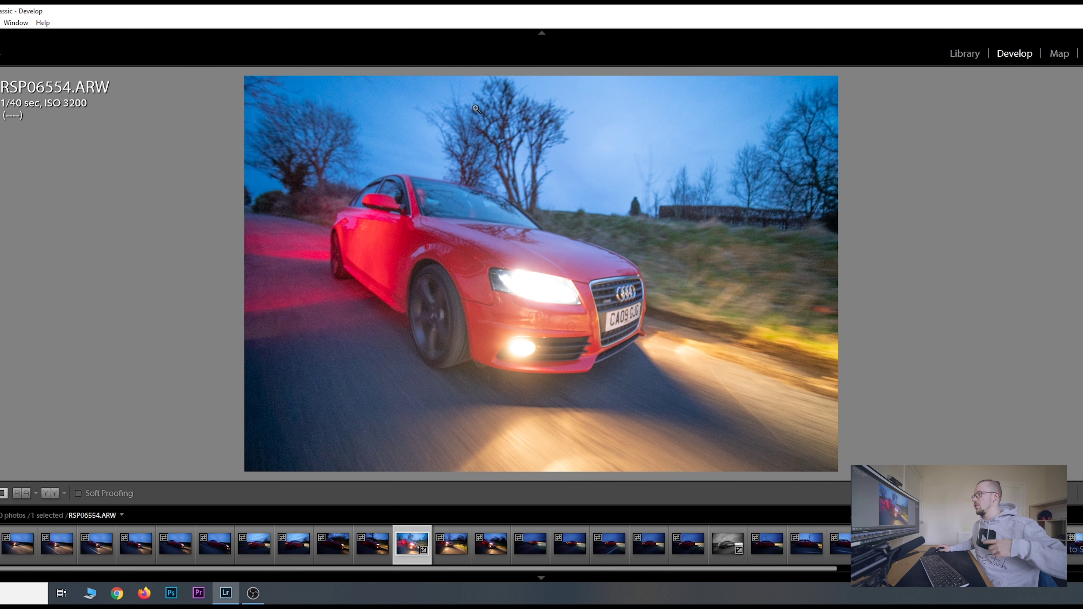
key("Right")
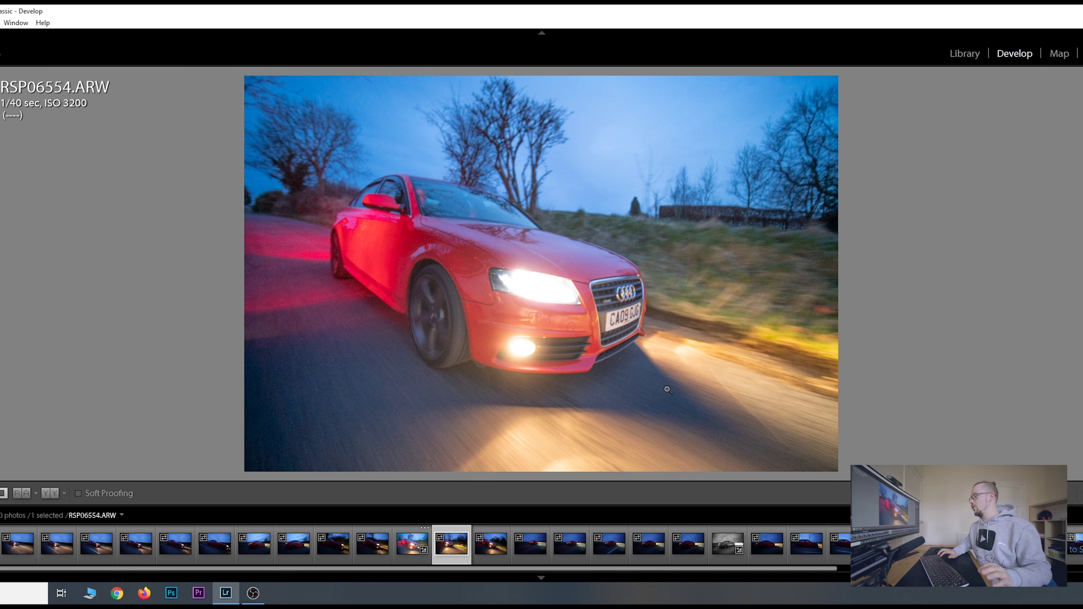
key("Right")
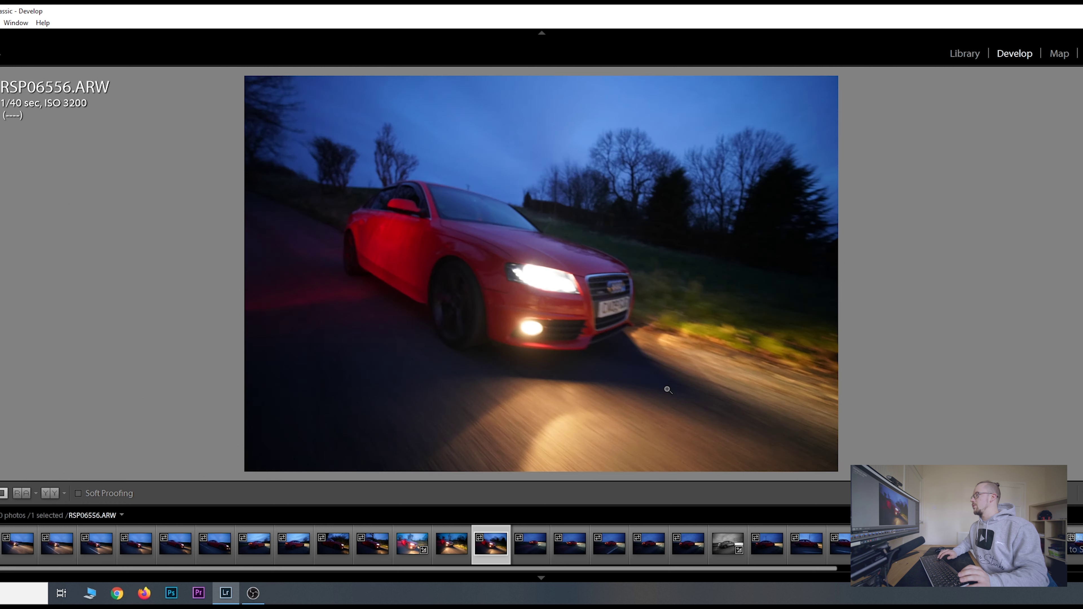
key("Right")
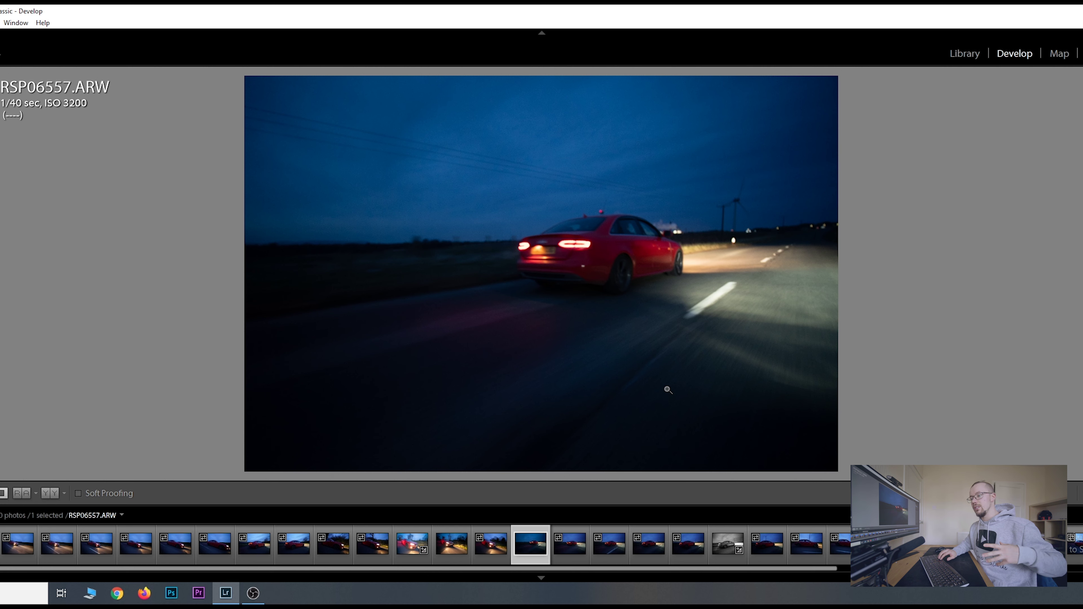
key("Right")
key("Right")
key("Right")
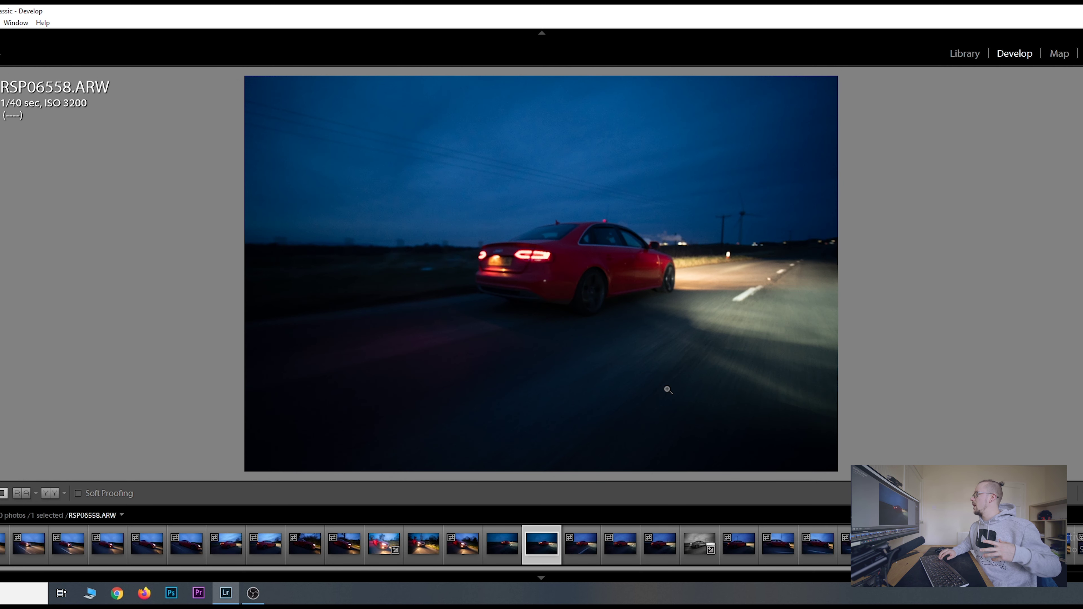
Continue through RSP06561, RSP06564, RSP06567 and RSP06570 to reach RSP06573
key("Right")
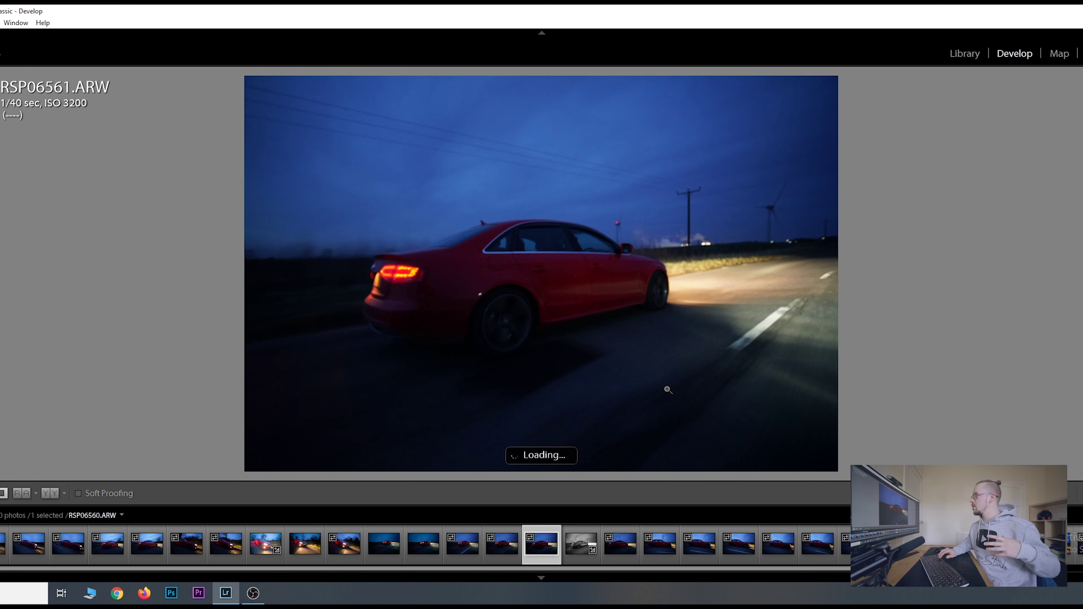
key("Right")
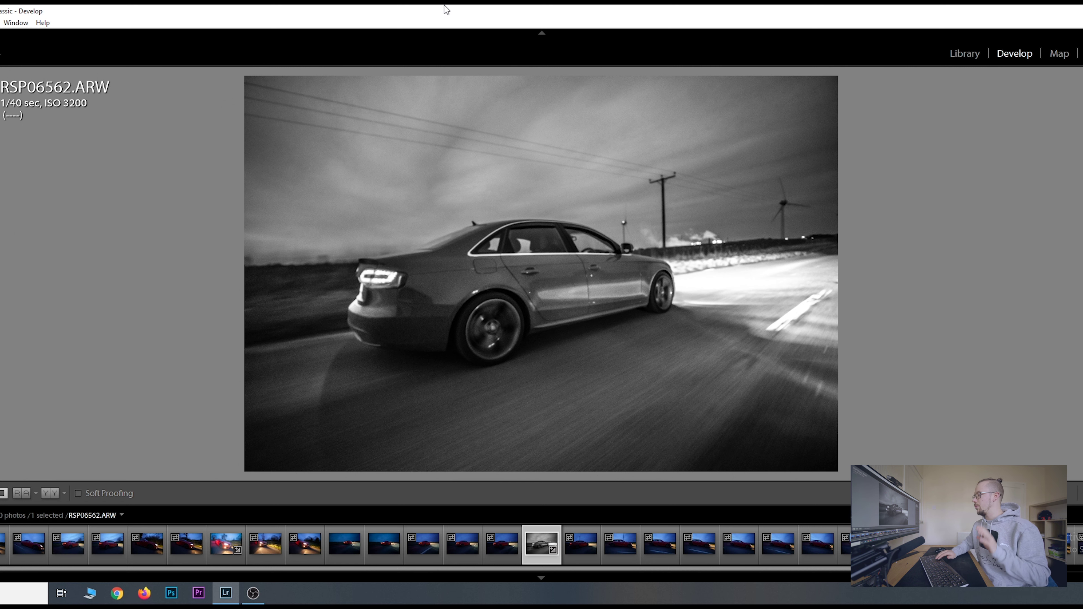
key("Right")
key("Right")
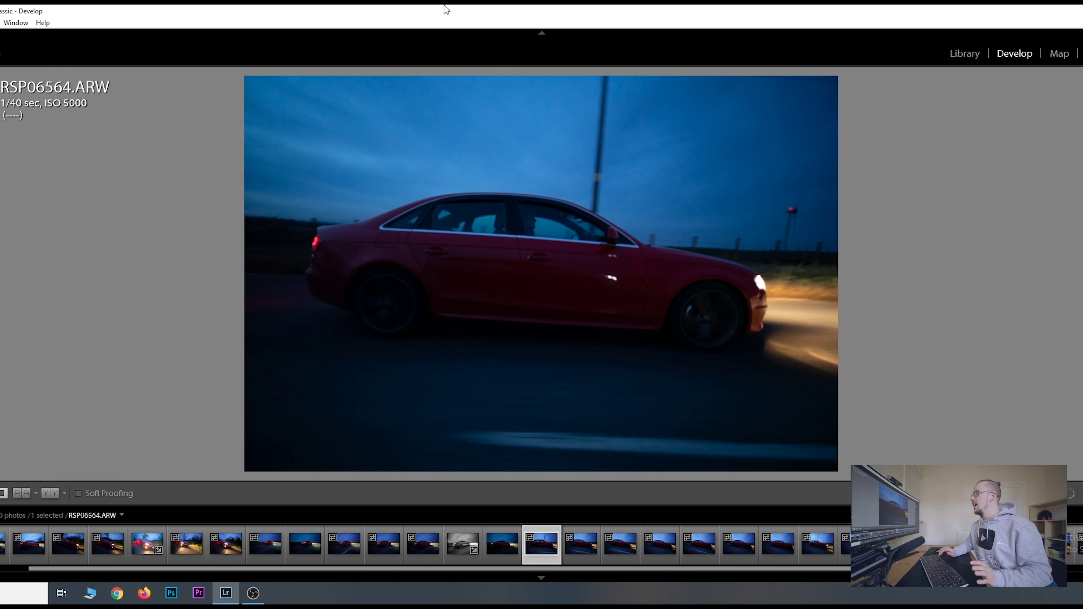
key("Right")
key("Right")
key("Right")
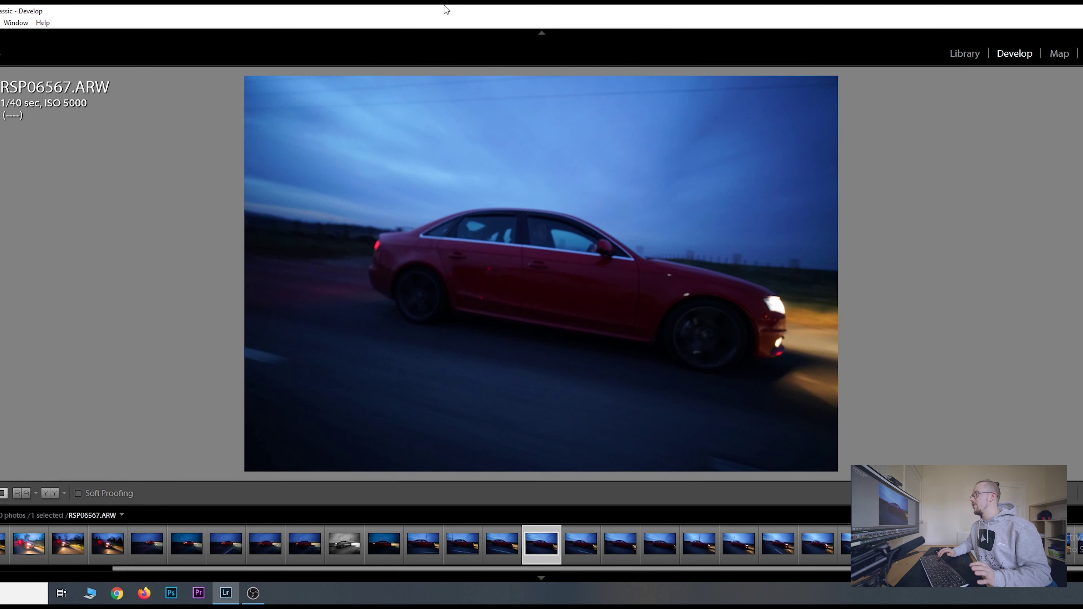
key("Right")
key("Right")
key("Right")
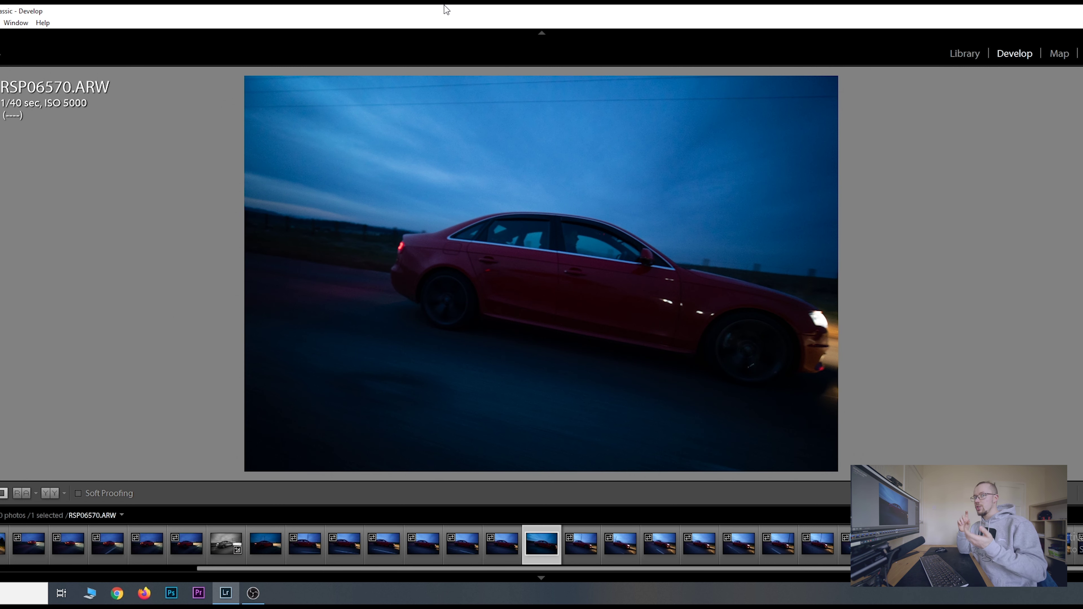
key("Right")
key("Right")
key("Right")
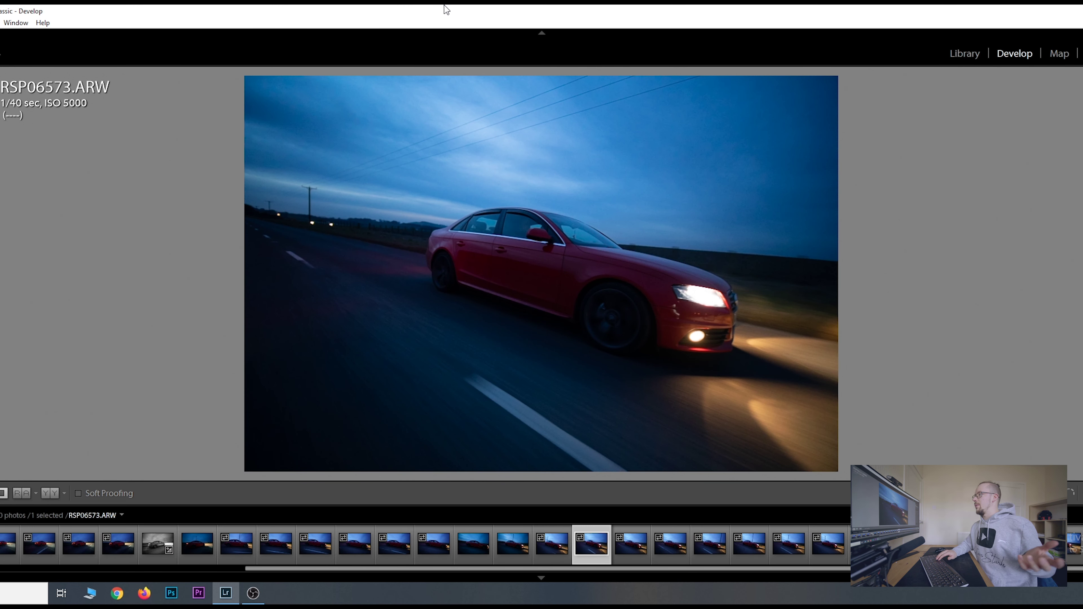
Zoom-check the car door, advance via RSP06581 and RSP06583 to RSP06587, and show it Before/After
left_click(554, 242)
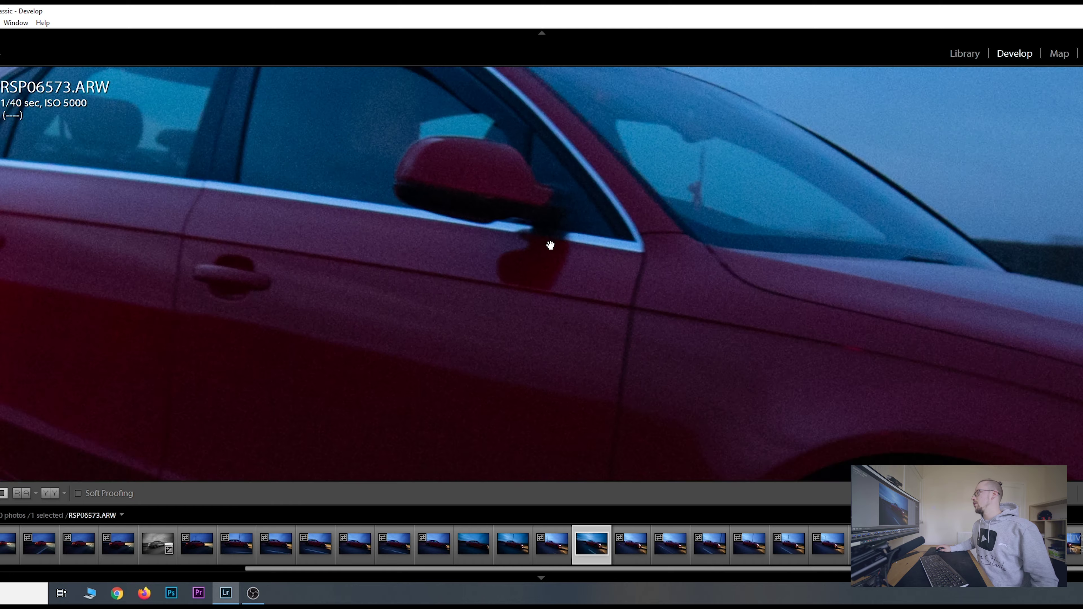
left_click(597, 240)
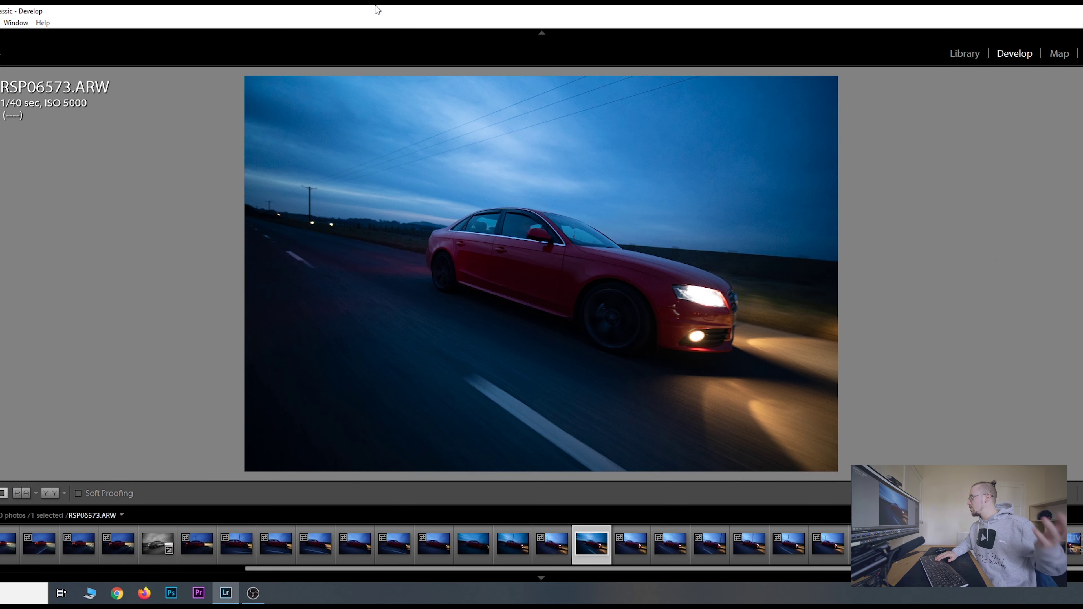
key("Right")
key("Right")
key("Right")
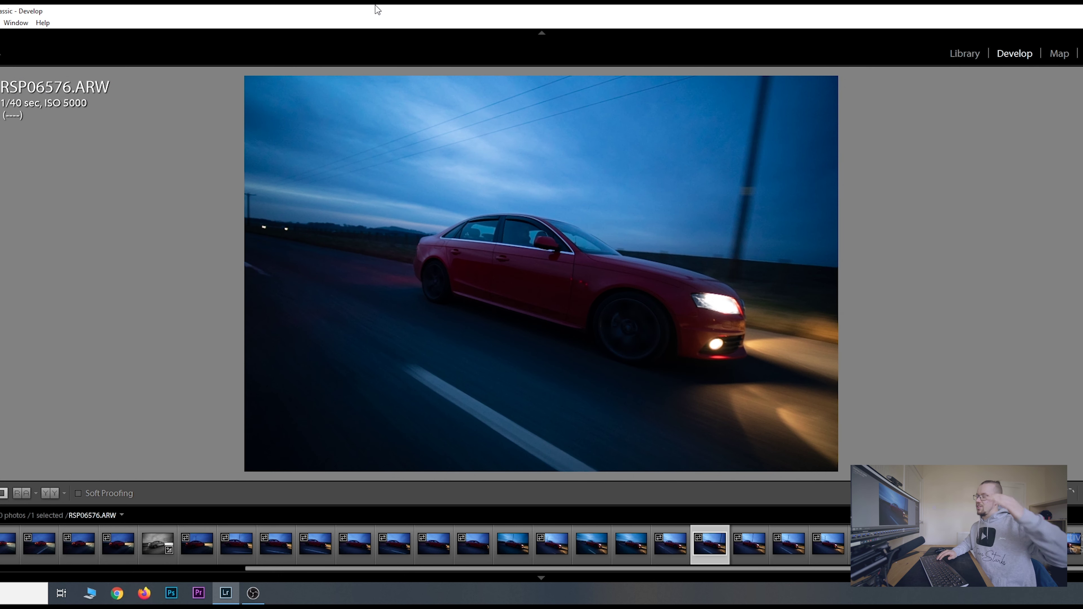
key("Right")
key("Right")
key("Right")
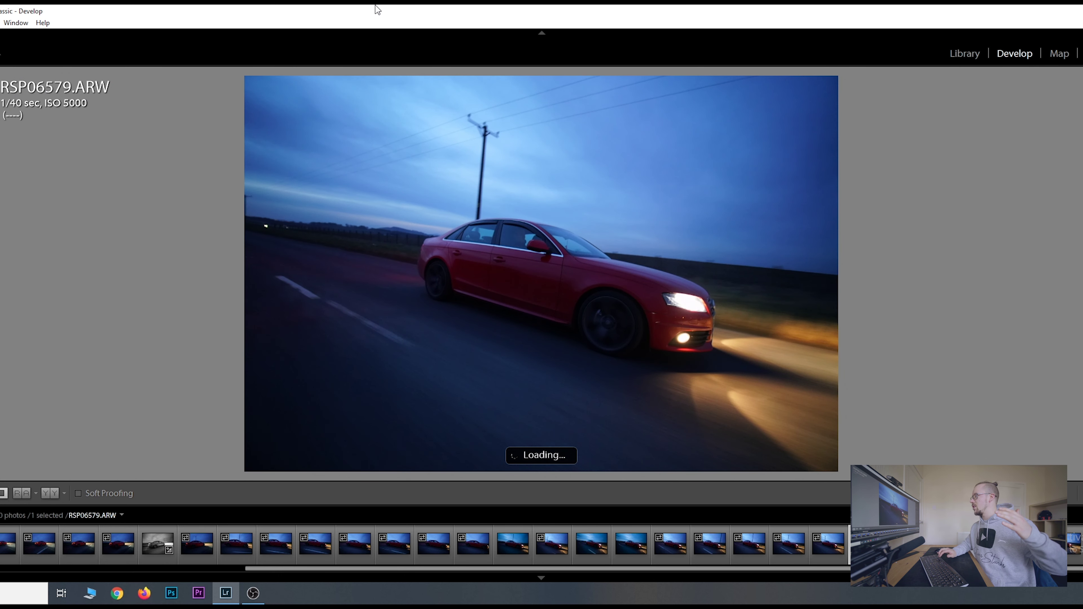
key("Right")
key("Right")
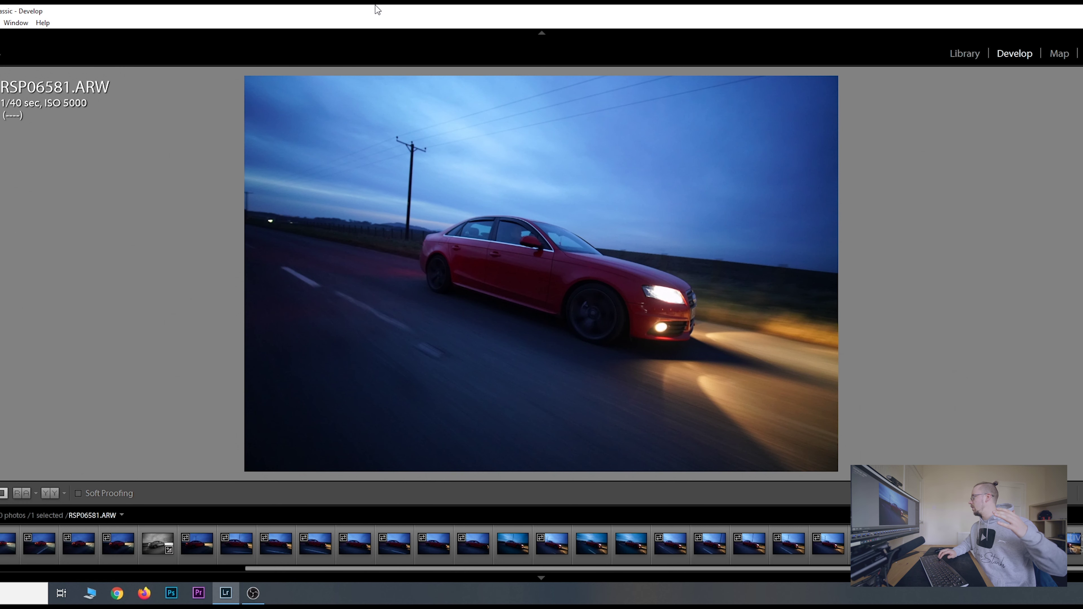
key("Right")
key("Right")
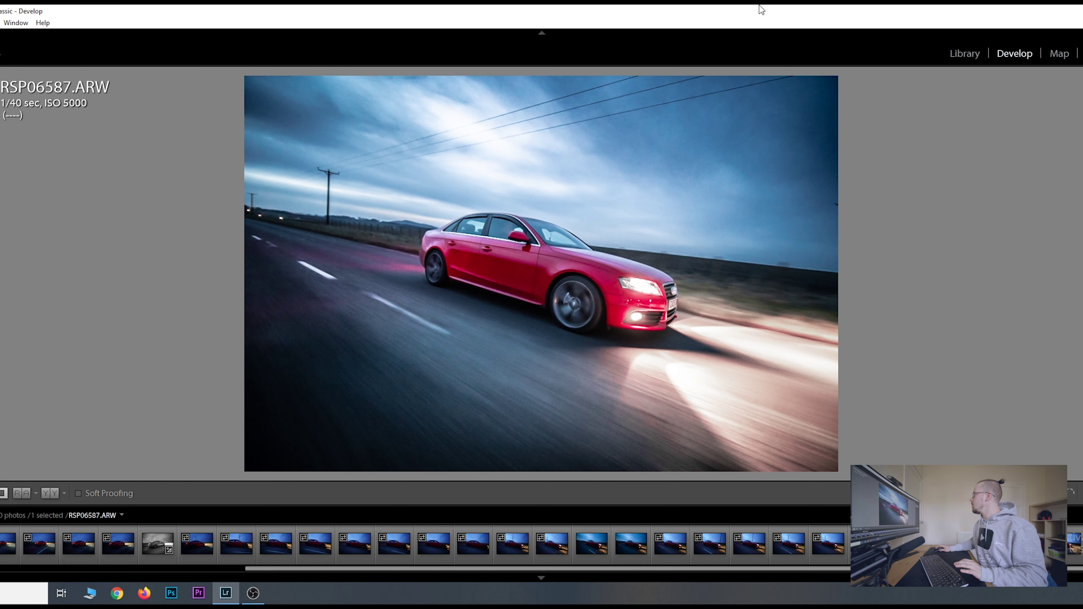
key("y")
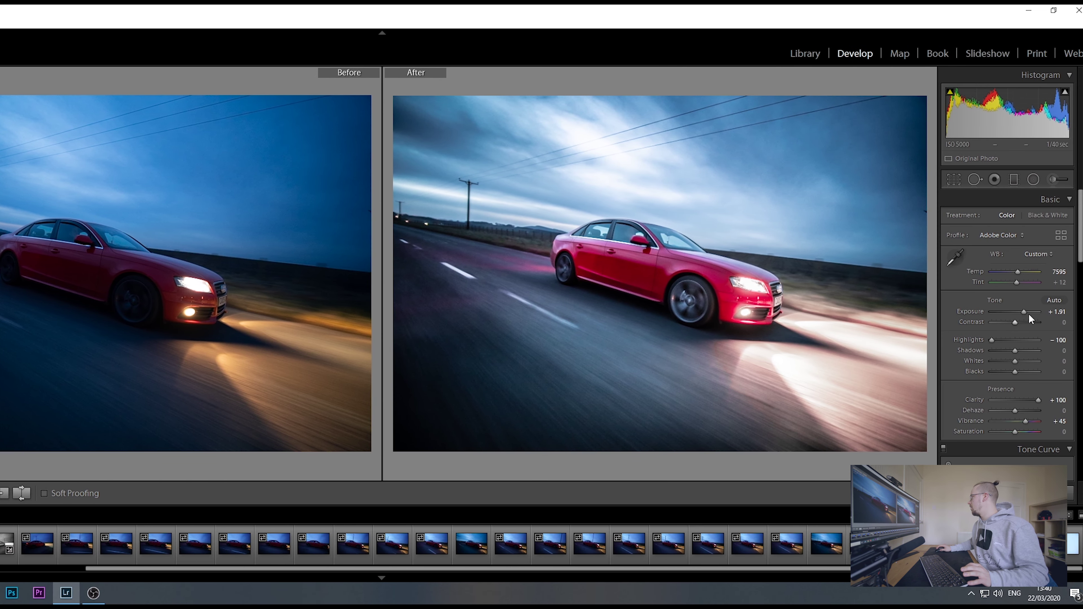
Review RSP06587's Basic, Tone Curve, HSL hue/saturation and Detail settings, then exit Before/After
scroll(1080, 256, "down", 1)
scroll(1081, 256, "down", 1)
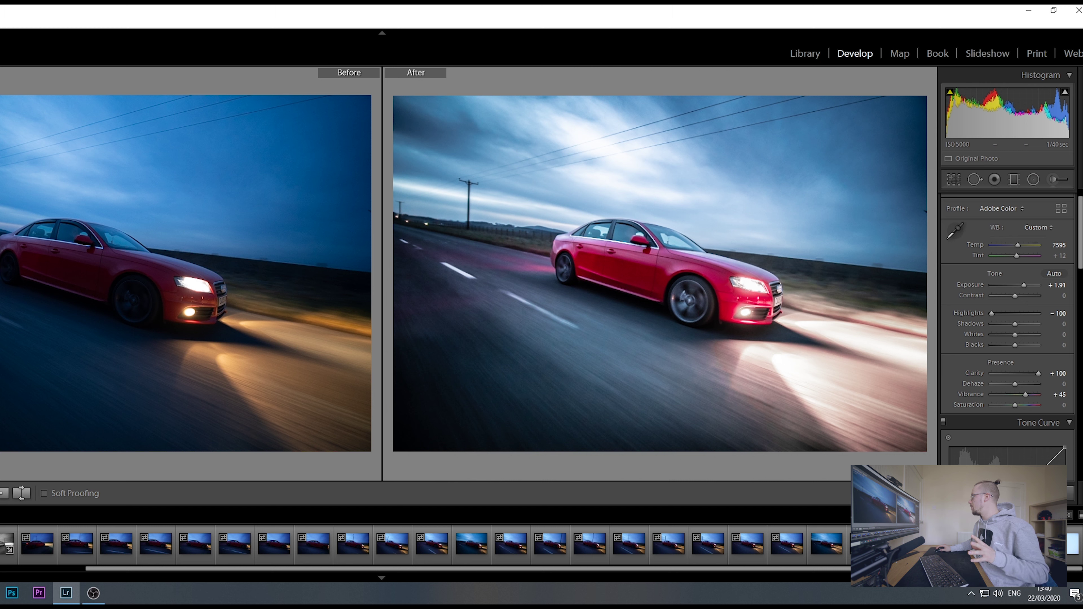
scroll(1006, 328, "down", 12)
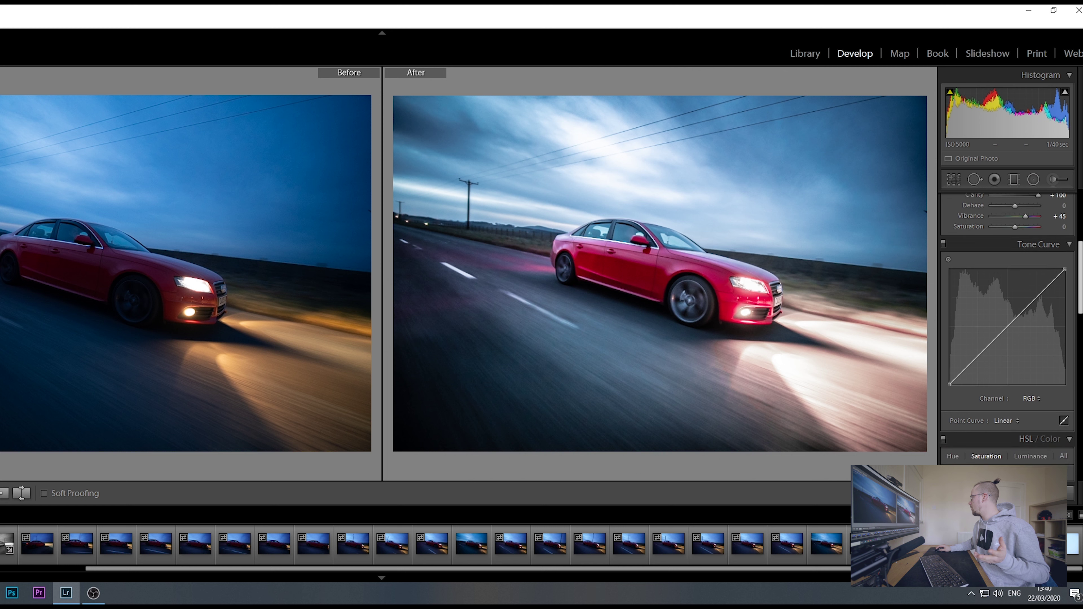
scroll(1006, 342, "down", 1)
left_click(952, 322)
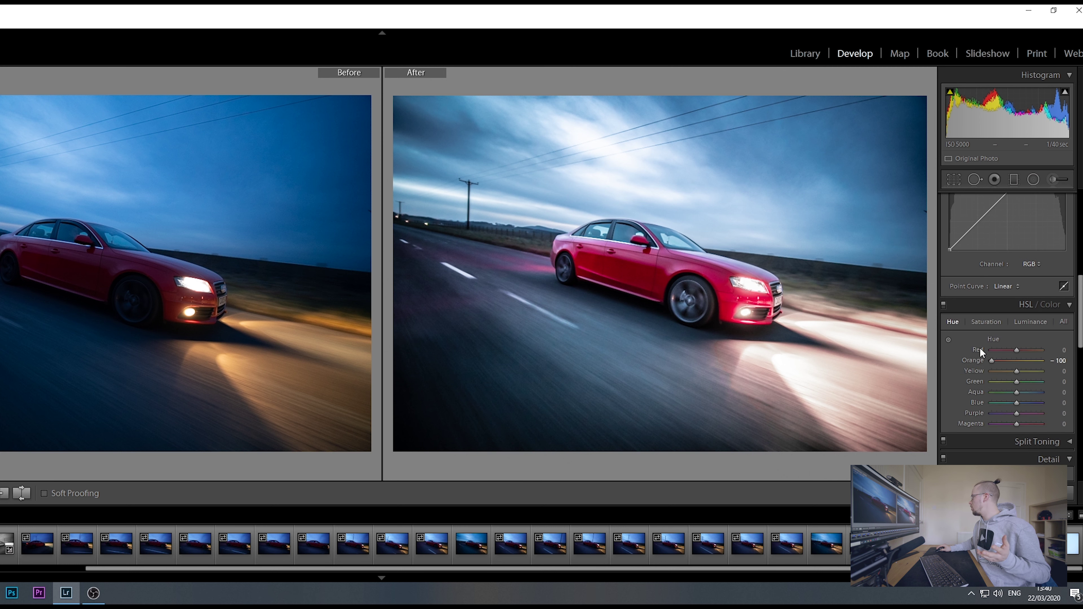
left_click(985, 322)
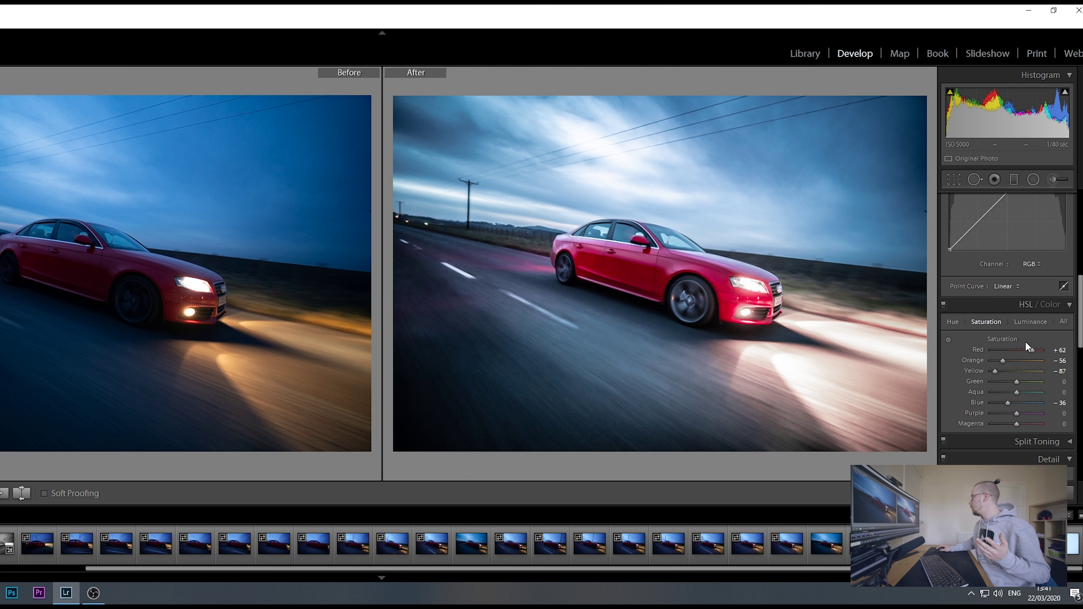
left_click_drag(1081, 315, 1081, 369)
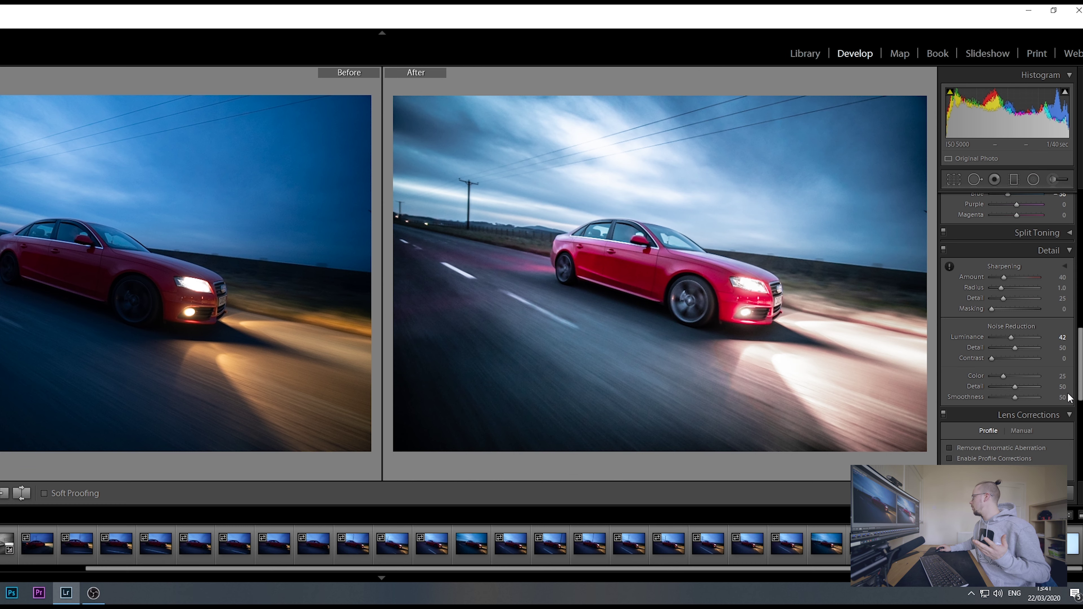
left_click_drag(1080, 394, 1079, 230)
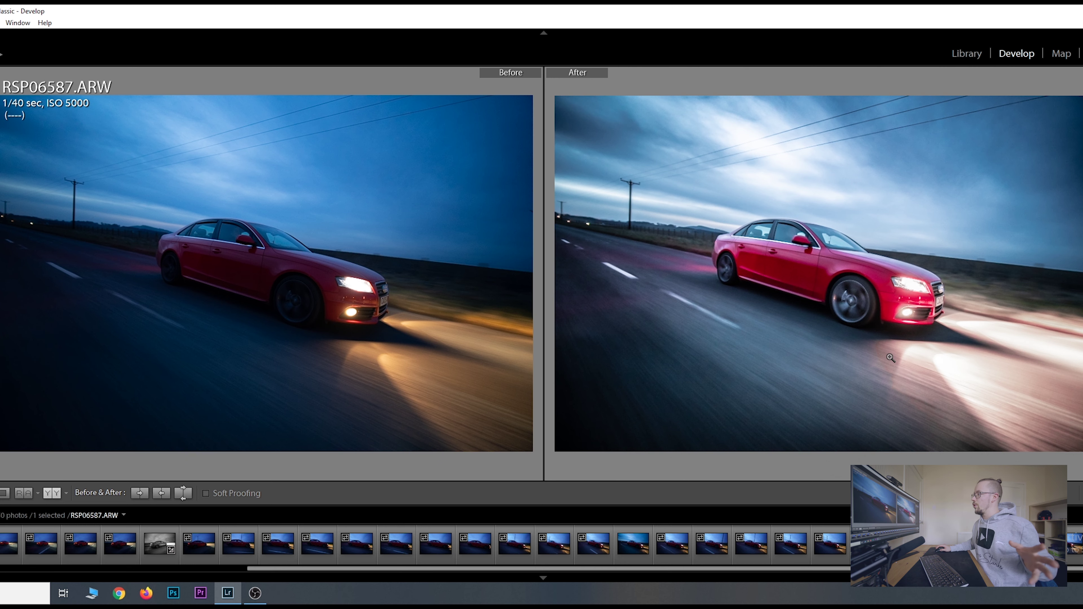
key("y")
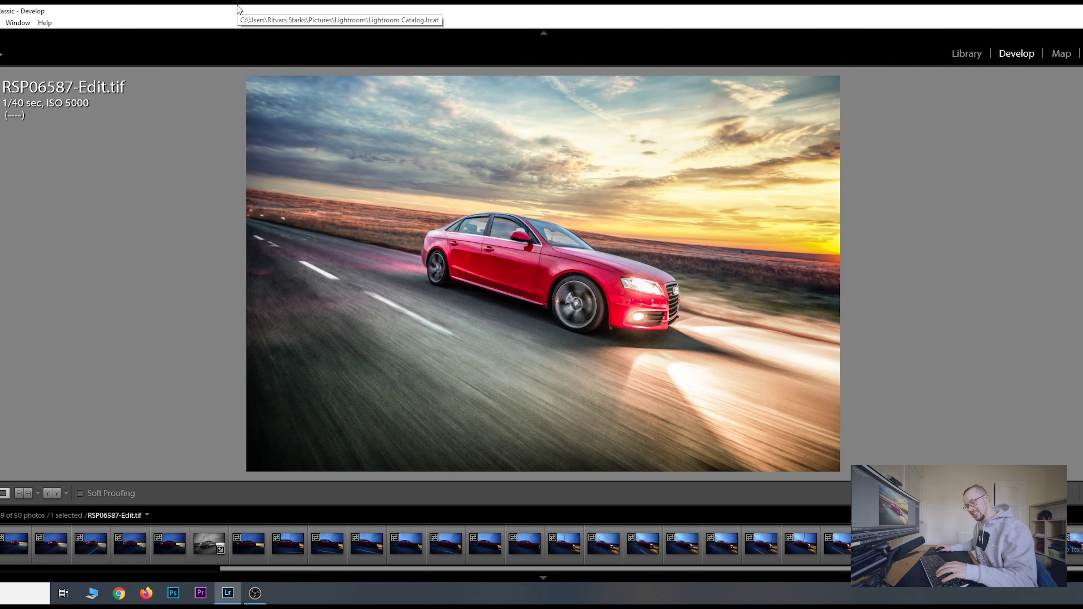
Compare the sunset edit Before/After, then flip between RSP06586.ARW and RSP06587-Edit.tif, ending on the original
key("y")
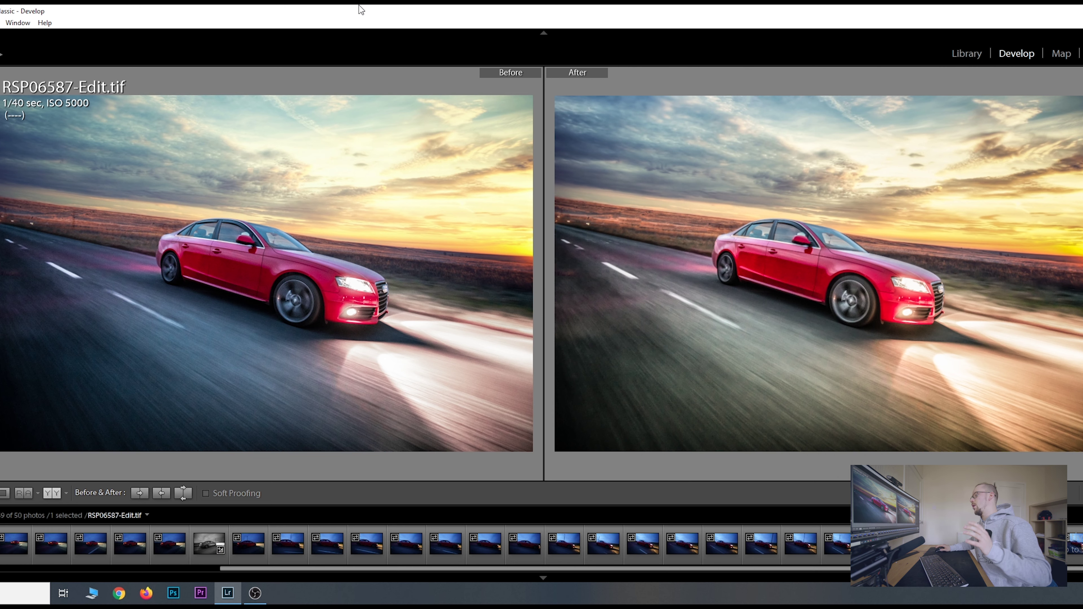
key("y")
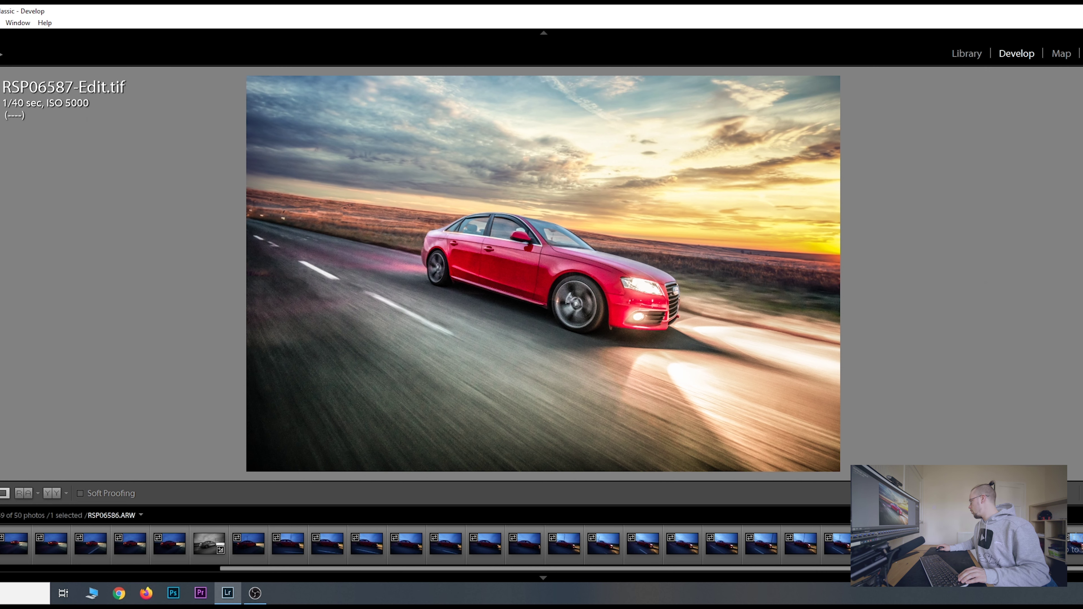
left_click(873, 544)
key("Right")
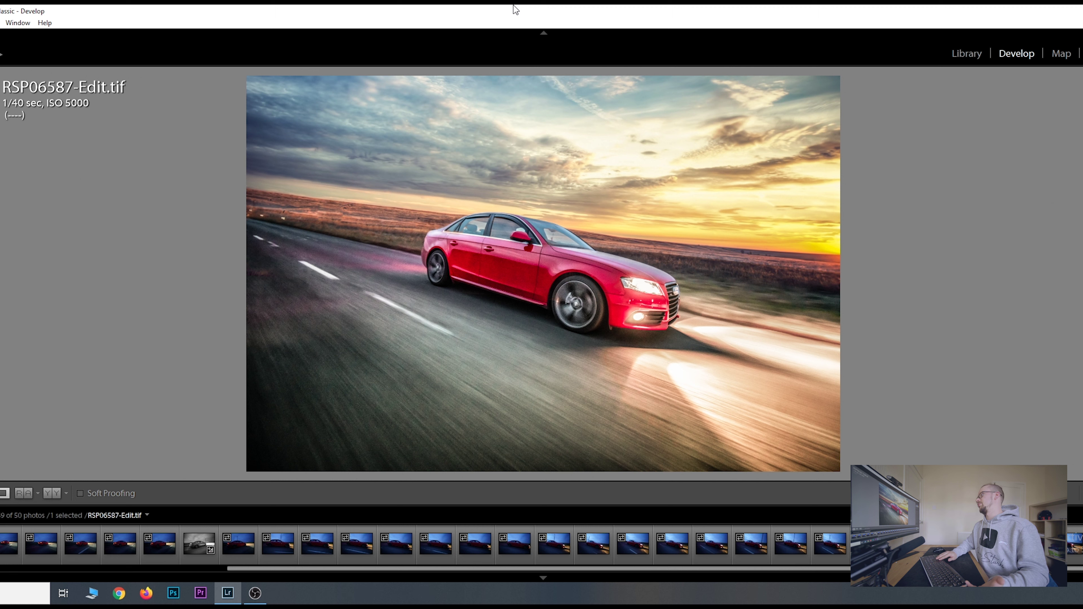
key("Left")
key("Right")
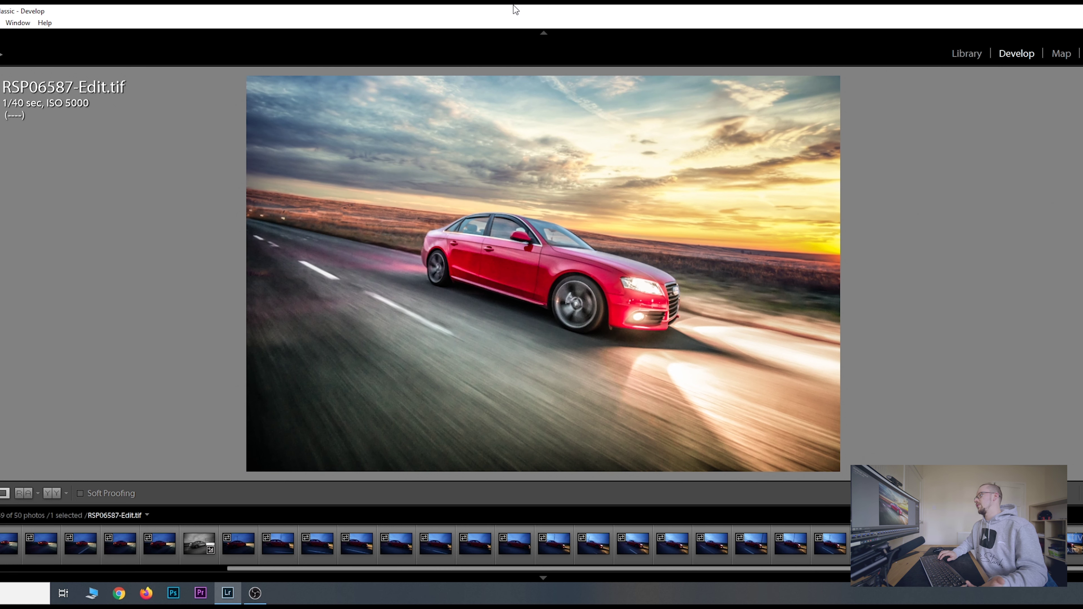
key("Left")
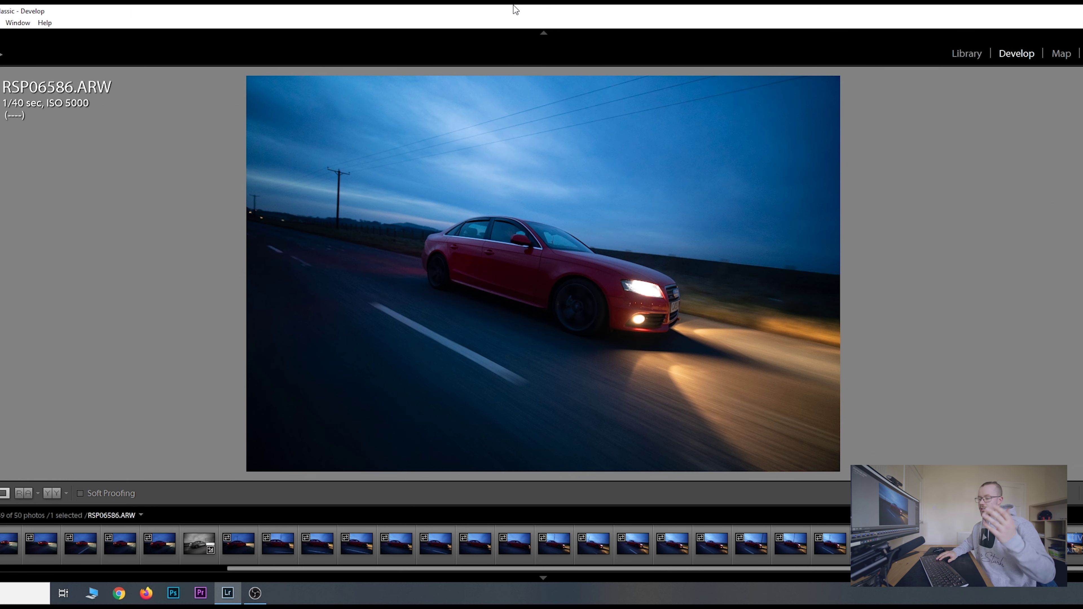